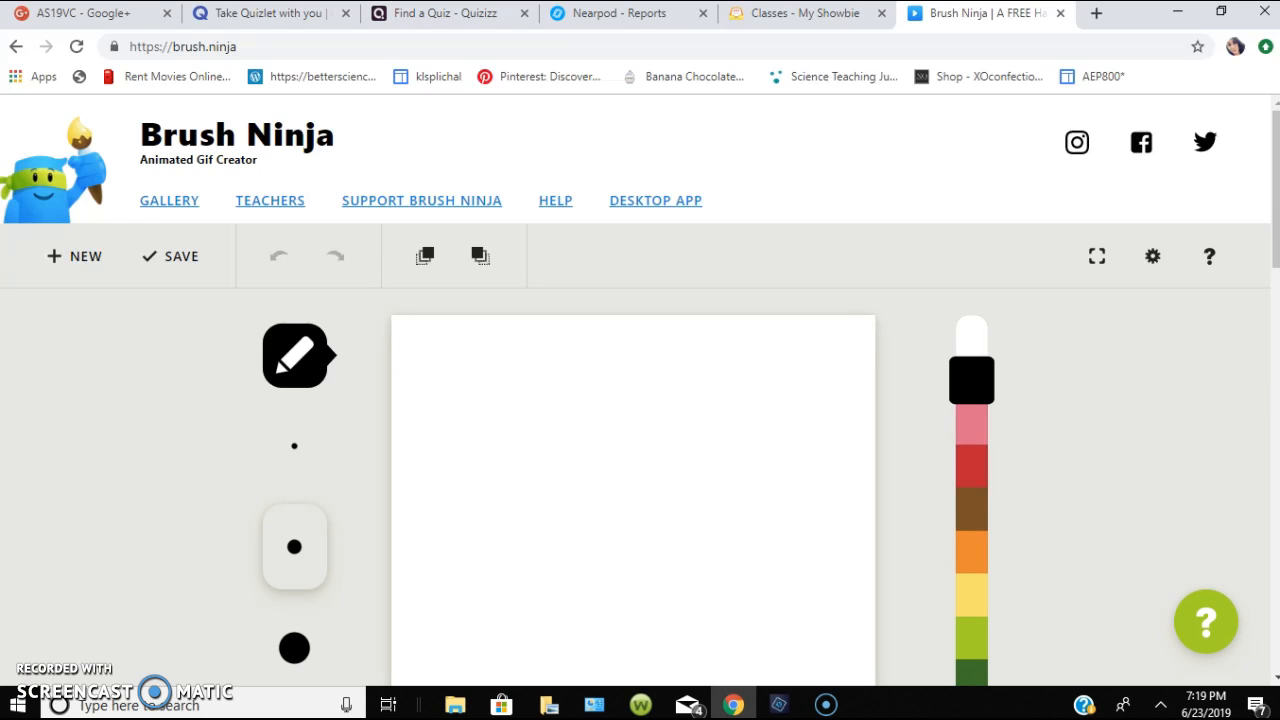
- Draw a black stick figure with a round head, both arms raised and legs apart on the blank first frame
{"action": "scroll", "coordinate": [640, 400], "scroll_direction": "down", "scroll_amount": 2}
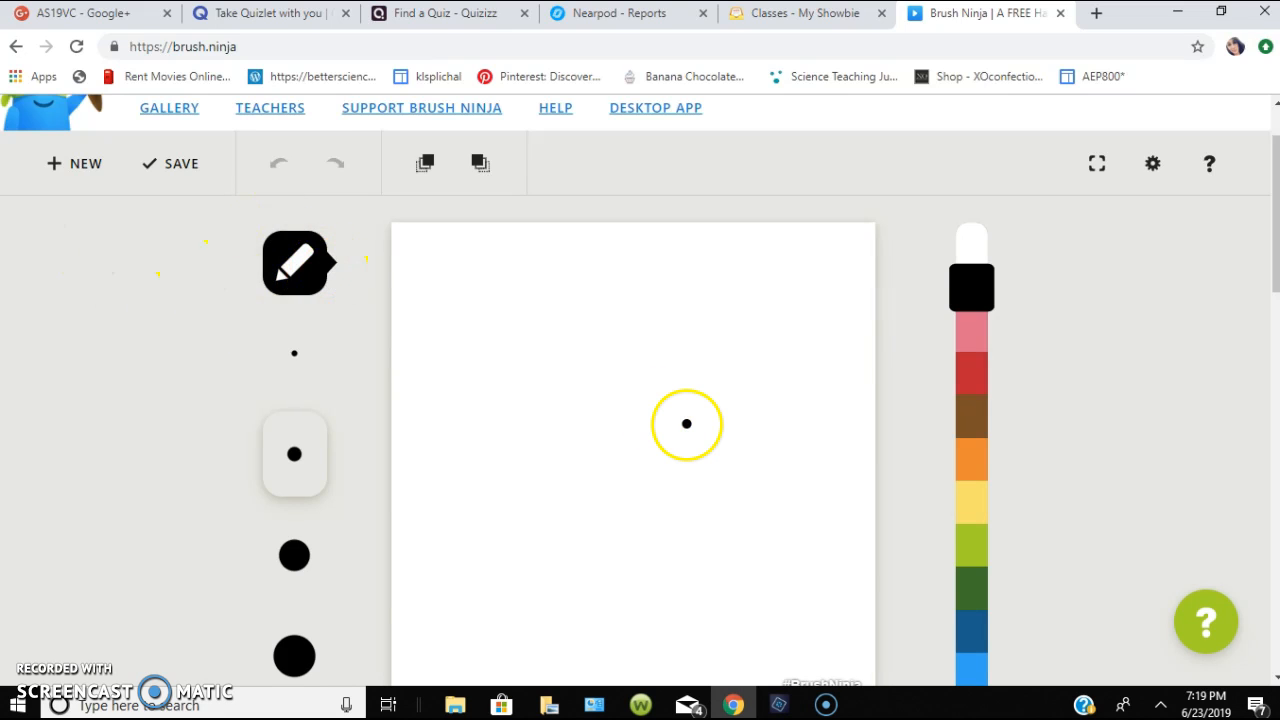
{"action": "scroll", "coordinate": [686, 424], "scroll_direction": "down", "scroll_amount": 3}
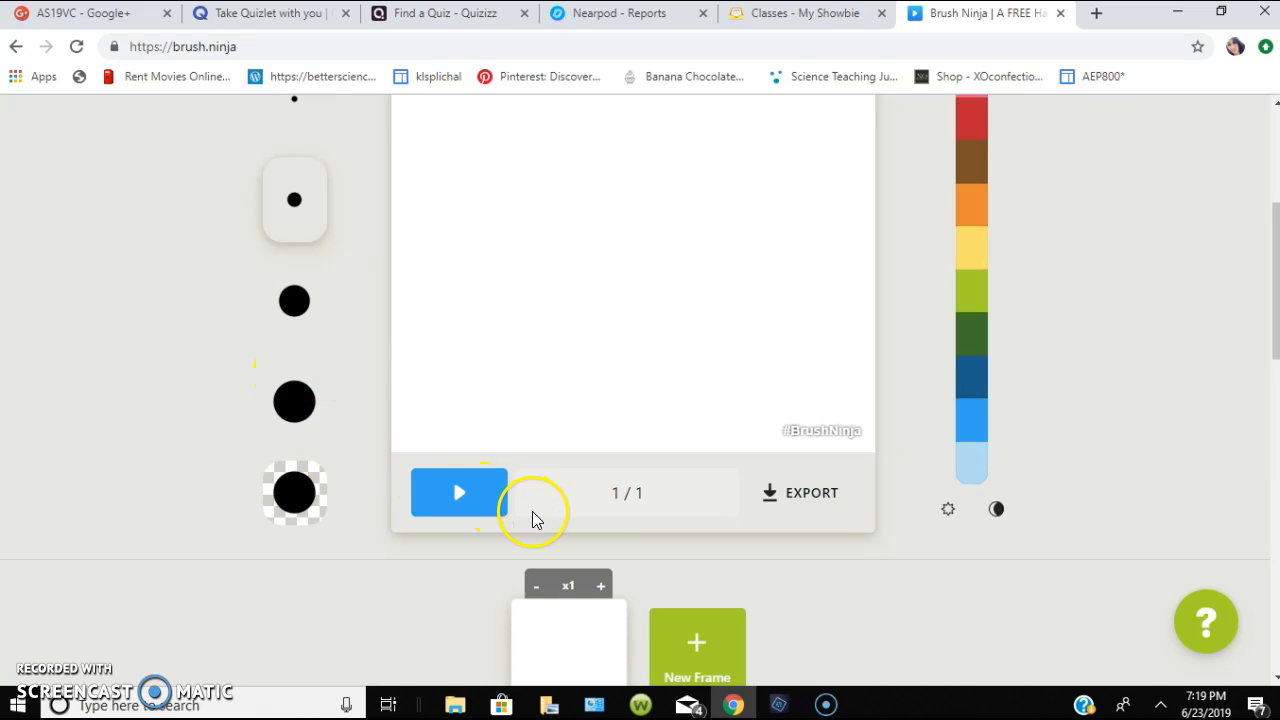
{"action": "scroll", "coordinate": [531, 514], "scroll_direction": "down", "scroll_amount": 1}
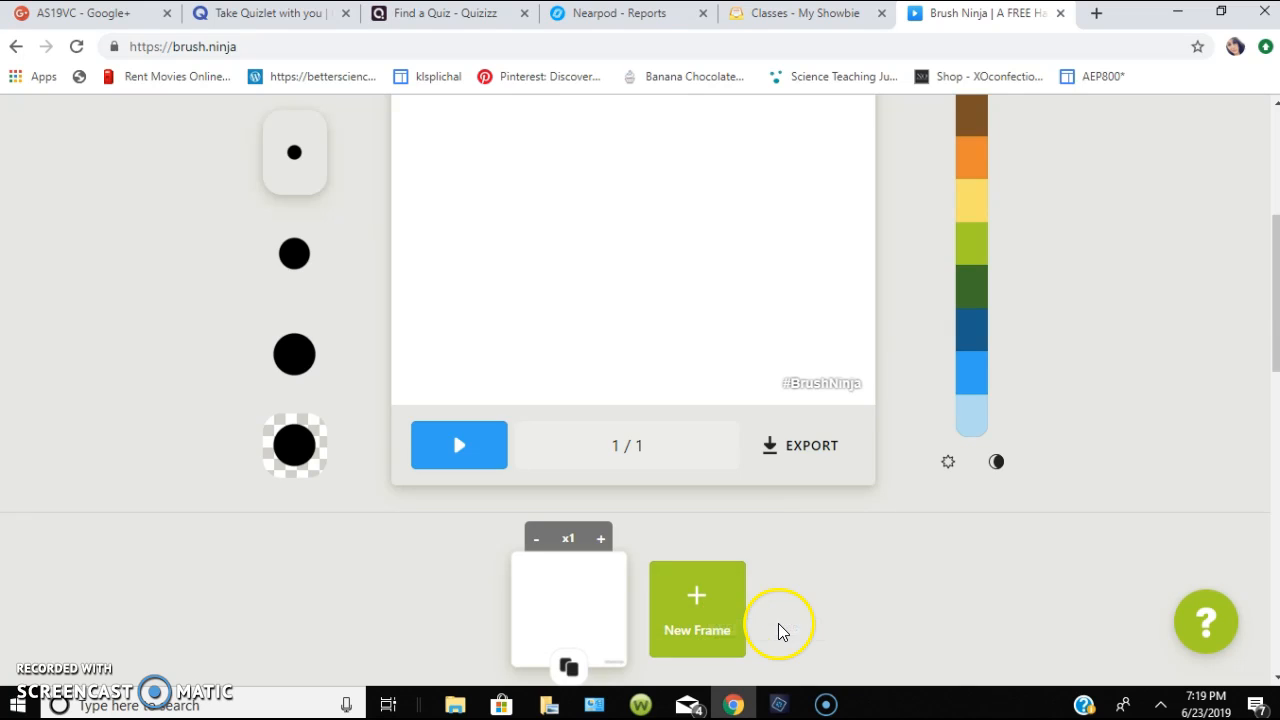
{"action": "scroll", "coordinate": [777, 625], "scroll_direction": "up", "scroll_amount": 2}
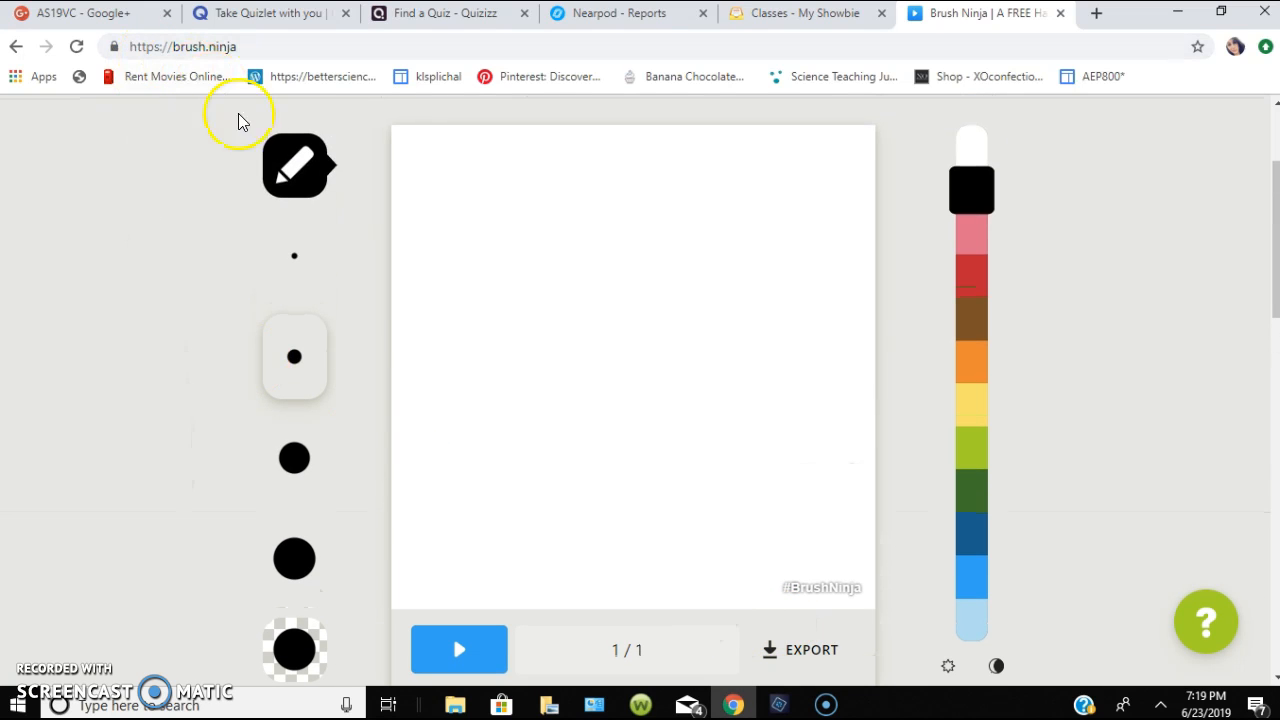
{"action": "left_click", "coordinate": [290, 160]}
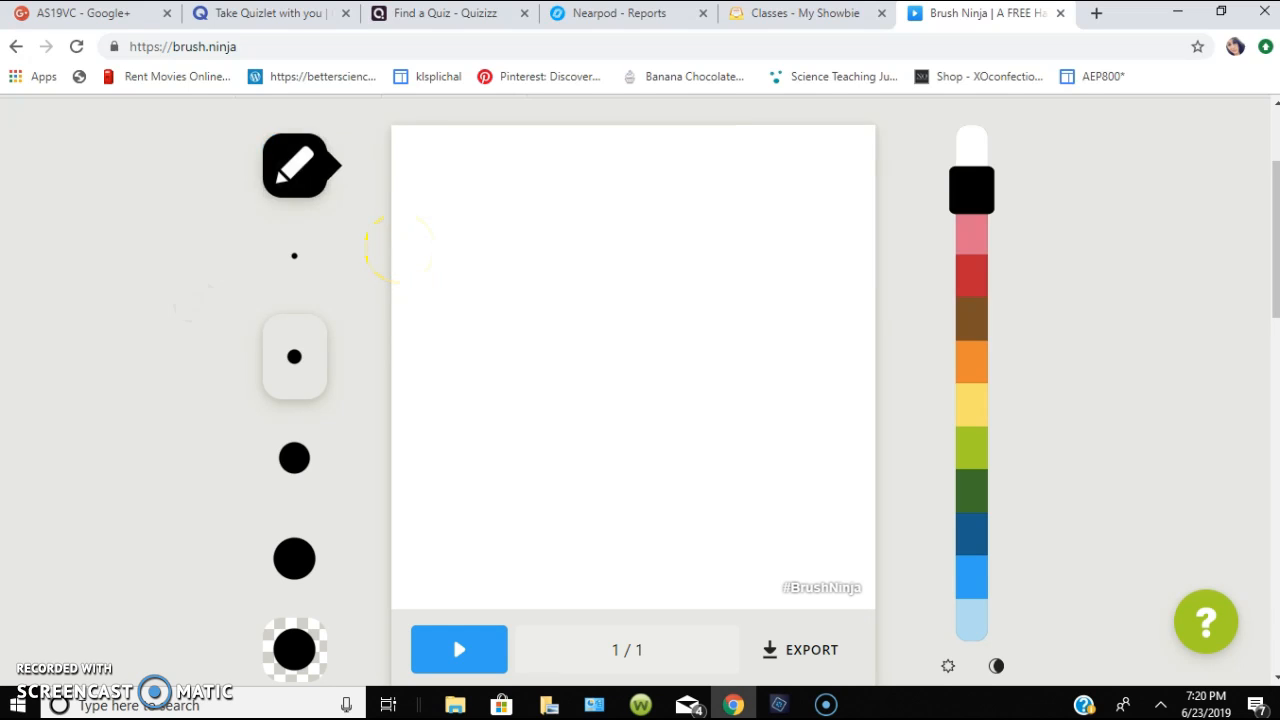
{"action": "mouse_move", "coordinate": [626, 184]}
{"action": "left_mouse_down"}
{"action": "mouse_move", "coordinate": [586, 201]}
{"action": "mouse_move", "coordinate": [597, 302]}
{"action": "mouse_move", "coordinate": [696, 341]}
{"action": "mouse_move", "coordinate": [725, 282]}
{"action": "mouse_move", "coordinate": [701, 204]}
{"action": "mouse_move", "coordinate": [623, 191]}
{"action": "left_mouse_up"}
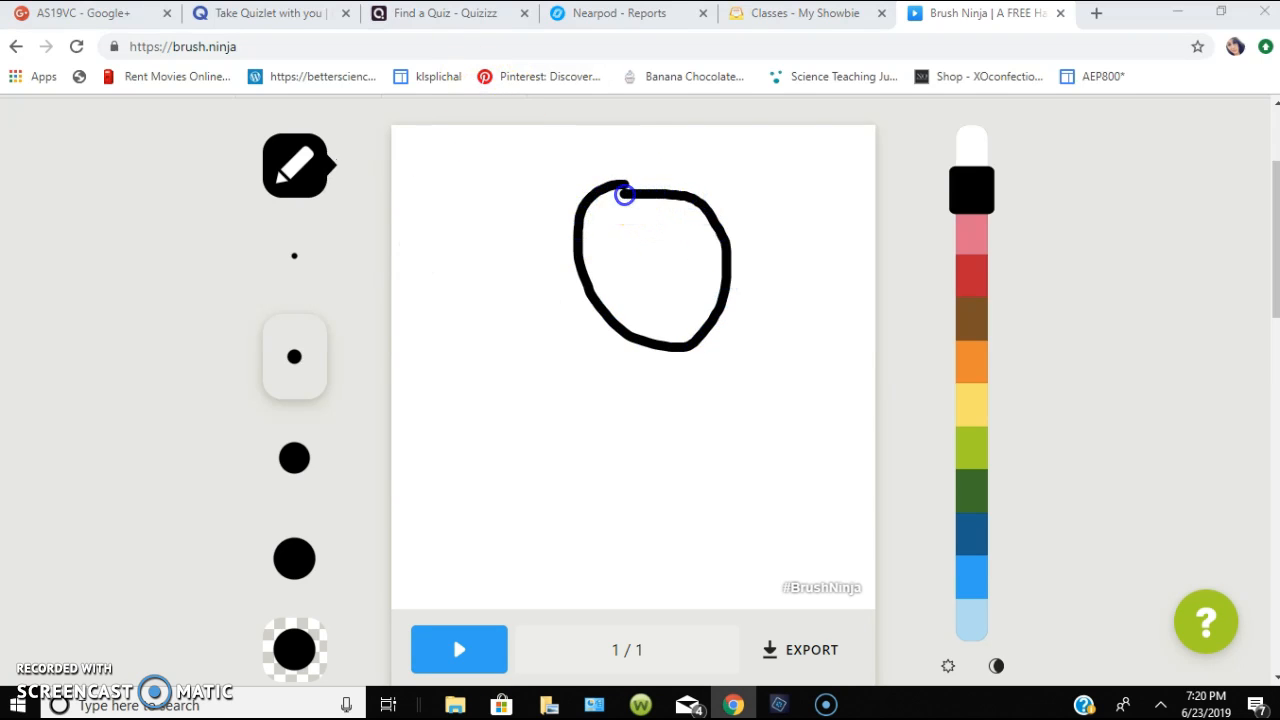
{"action": "mouse_move", "coordinate": [648, 354]}
{"action": "left_mouse_down"}
{"action": "mouse_move", "coordinate": [651, 386]}
{"action": "mouse_move", "coordinate": [565, 563]}
{"action": "left_mouse_up"}
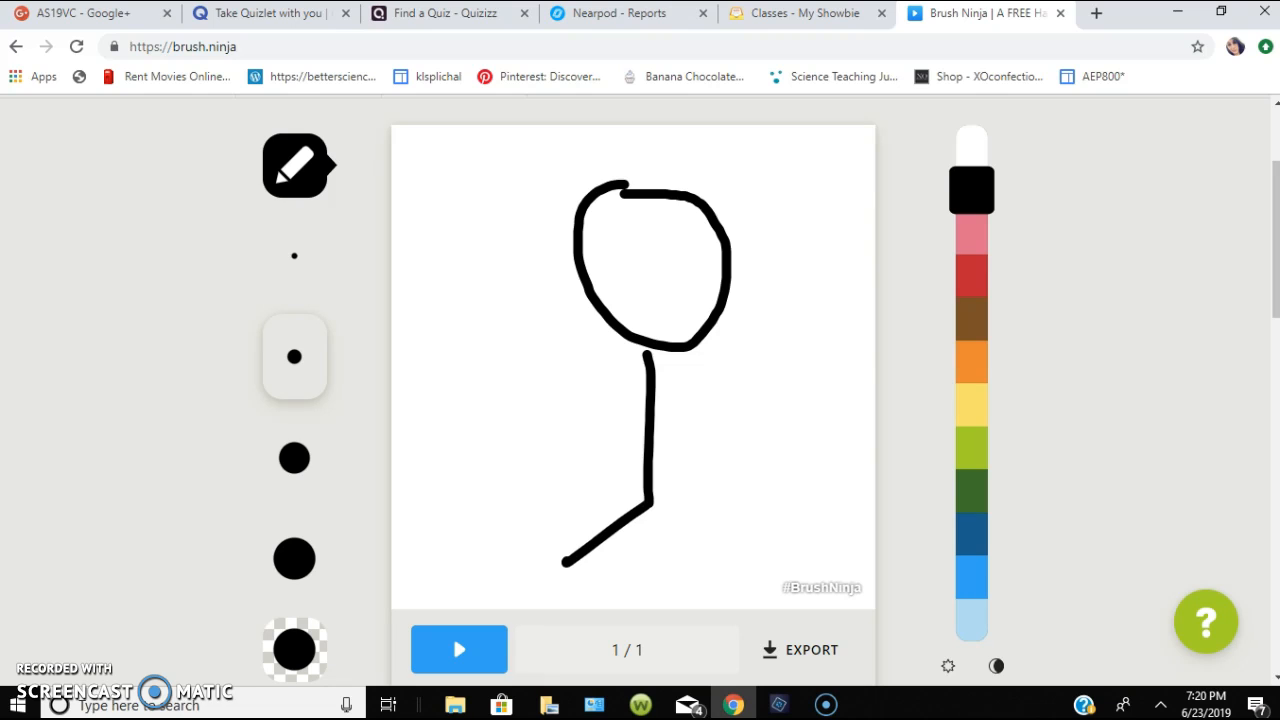
{"action": "left_click_drag", "start_coordinate": [647, 507], "coordinate": [711, 578]}
{"action": "mouse_move", "coordinate": [585, 374]}
{"action": "left_mouse_down"}
{"action": "mouse_move", "coordinate": [640, 443]}
{"action": "mouse_move", "coordinate": [746, 368]}
{"action": "left_mouse_up"}
- Add a second frame and draw the stick figure with one arm raised and the other arm lowered
{"action": "scroll", "coordinate": [746, 368], "scroll_direction": "down", "scroll_amount": 2}
{"action": "scroll", "coordinate": [746, 368], "scroll_direction": "down", "scroll_amount": 1}
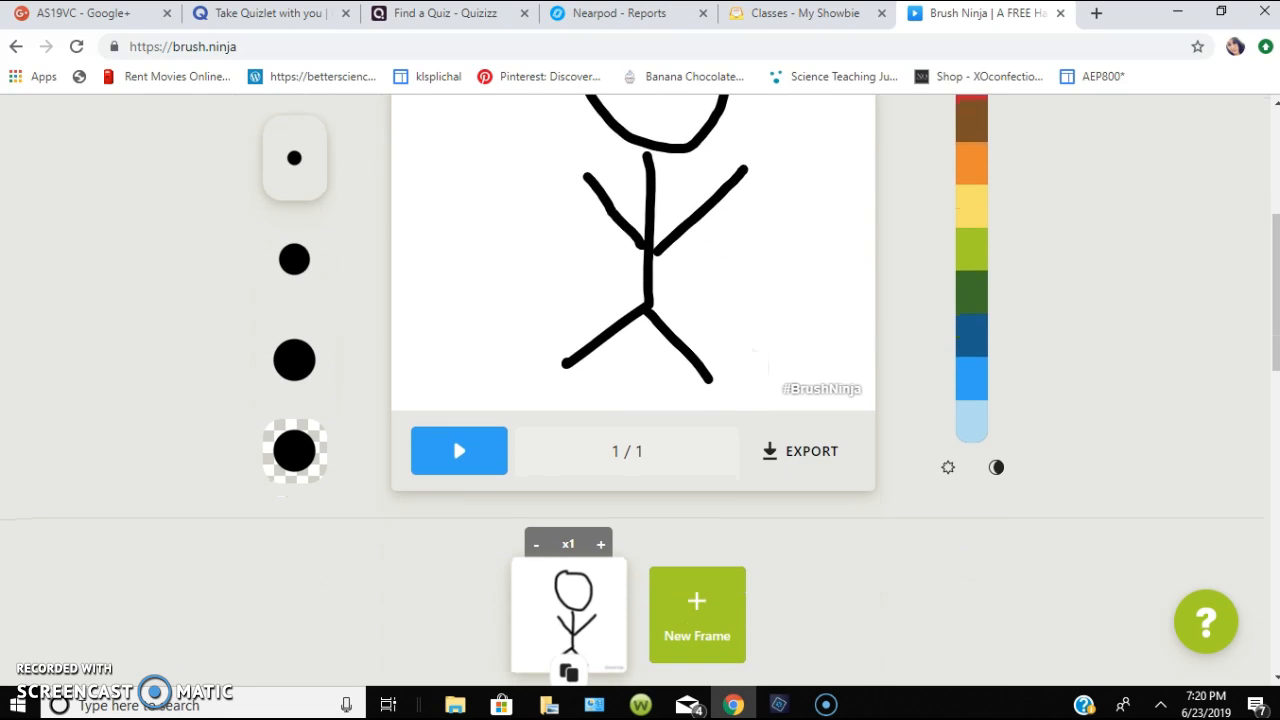
{"action": "left_click", "coordinate": [697, 612]}
{"action": "scroll", "coordinate": [697, 600], "scroll_direction": "up", "scroll_amount": 3}
{"action": "mouse_move", "coordinate": [579, 214]}
{"action": "left_mouse_down"}
{"action": "mouse_move", "coordinate": [660, 178]}
{"action": "mouse_move", "coordinate": [596, 210]}
{"action": "left_mouse_up"}
{"action": "mouse_move", "coordinate": [645, 322]}
{"action": "left_mouse_down"}
{"action": "mouse_move", "coordinate": [652, 463]}
{"action": "mouse_move", "coordinate": [566, 541]}
{"action": "left_mouse_up"}
{"action": "left_click_drag", "start_coordinate": [662, 474], "coordinate": [712, 549]}
{"action": "mouse_move", "coordinate": [580, 338]}
{"action": "left_mouse_down"}
{"action": "mouse_move", "coordinate": [636, 404]}
{"action": "mouse_move", "coordinate": [714, 461]}
{"action": "left_mouse_up"}
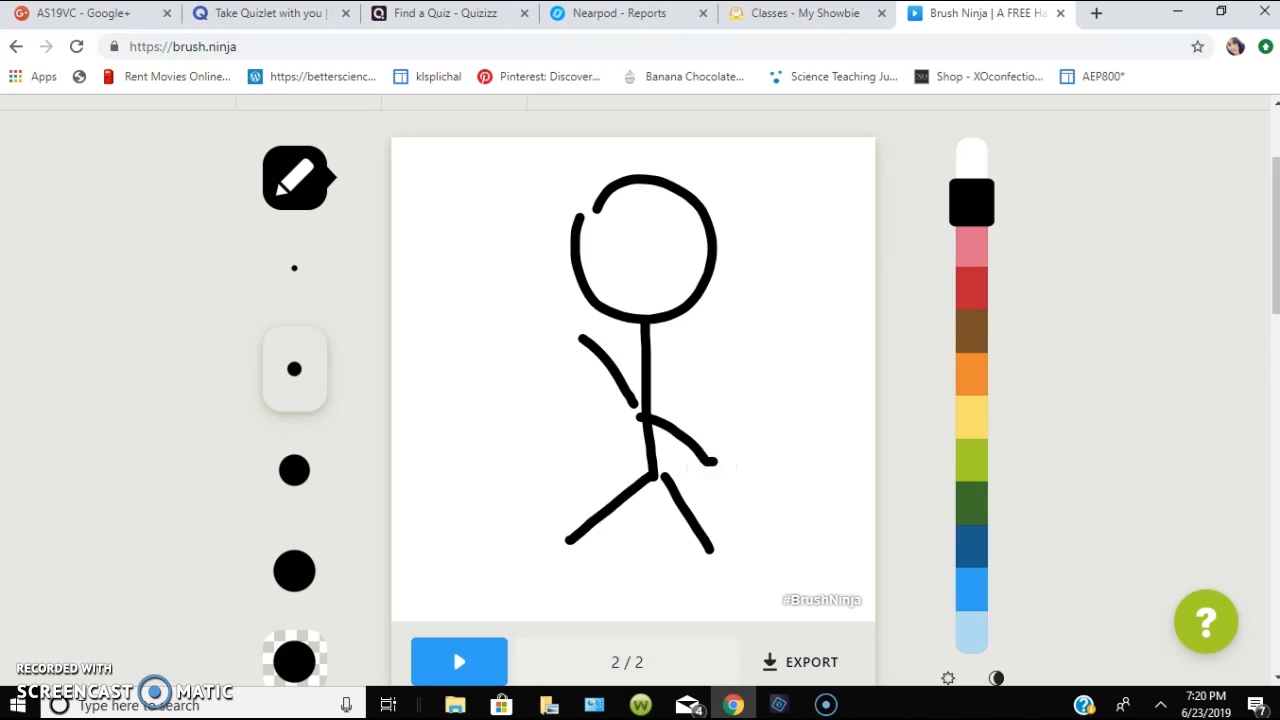
- Add a third frame and draw the stick figure with both arms lowered and legs apart
{"action": "scroll", "coordinate": [640, 400], "scroll_direction": "down", "scroll_amount": 2}
{"action": "left_click", "coordinate": [760, 540]}
{"action": "scroll", "coordinate": [640, 400], "scroll_direction": "up", "scroll_amount": 2}
{"action": "mouse_move", "coordinate": [583, 200]}
{"action": "left_mouse_down"}
{"action": "mouse_move", "coordinate": [634, 294]}
{"action": "mouse_move", "coordinate": [700, 180]}
{"action": "mouse_move", "coordinate": [580, 192]}
{"action": "left_mouse_up"}
{"action": "mouse_move", "coordinate": [615, 298]}
{"action": "left_mouse_down"}
{"action": "mouse_move", "coordinate": [623, 470]}
{"action": "mouse_move", "coordinate": [543, 560]}
{"action": "left_mouse_up"}
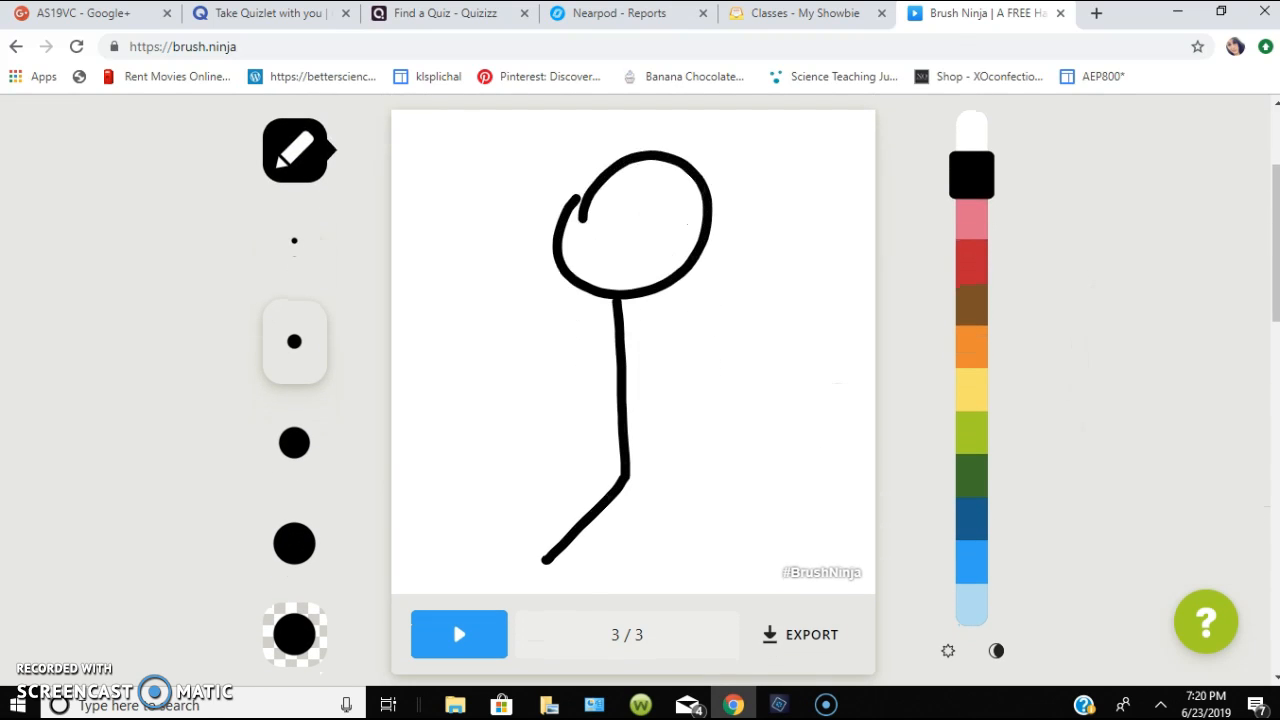
{"action": "left_click_drag", "start_coordinate": [624, 480], "coordinate": [702, 548]}
{"action": "mouse_move", "coordinate": [612, 354]}
{"action": "left_mouse_down"}
{"action": "mouse_move", "coordinate": [539, 406]}
{"action": "mouse_move", "coordinate": [708, 394]}
{"action": "left_mouse_up"}
- Draw two eyes and a smile inside the stick figure's head on the third frame
{"action": "scroll", "coordinate": [640, 400], "scroll_direction": "down", "scroll_amount": 2}
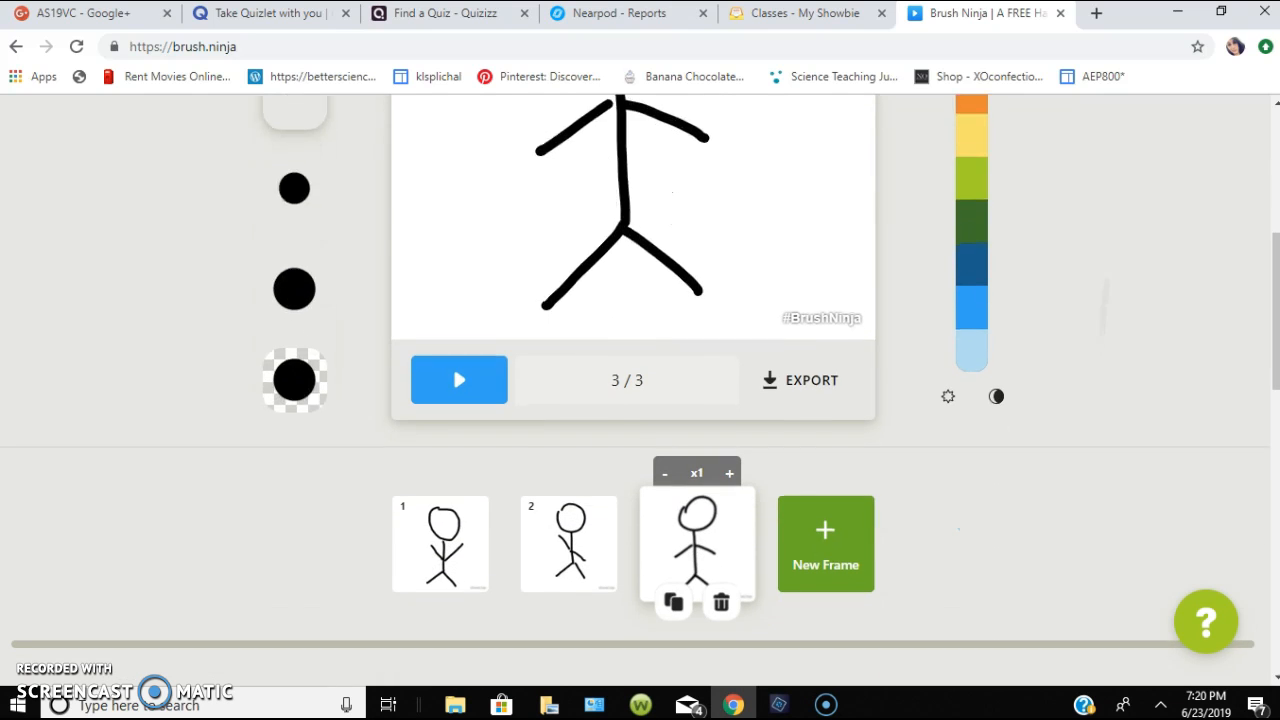
{"action": "scroll", "coordinate": [640, 400], "scroll_direction": "up", "scroll_amount": 2}
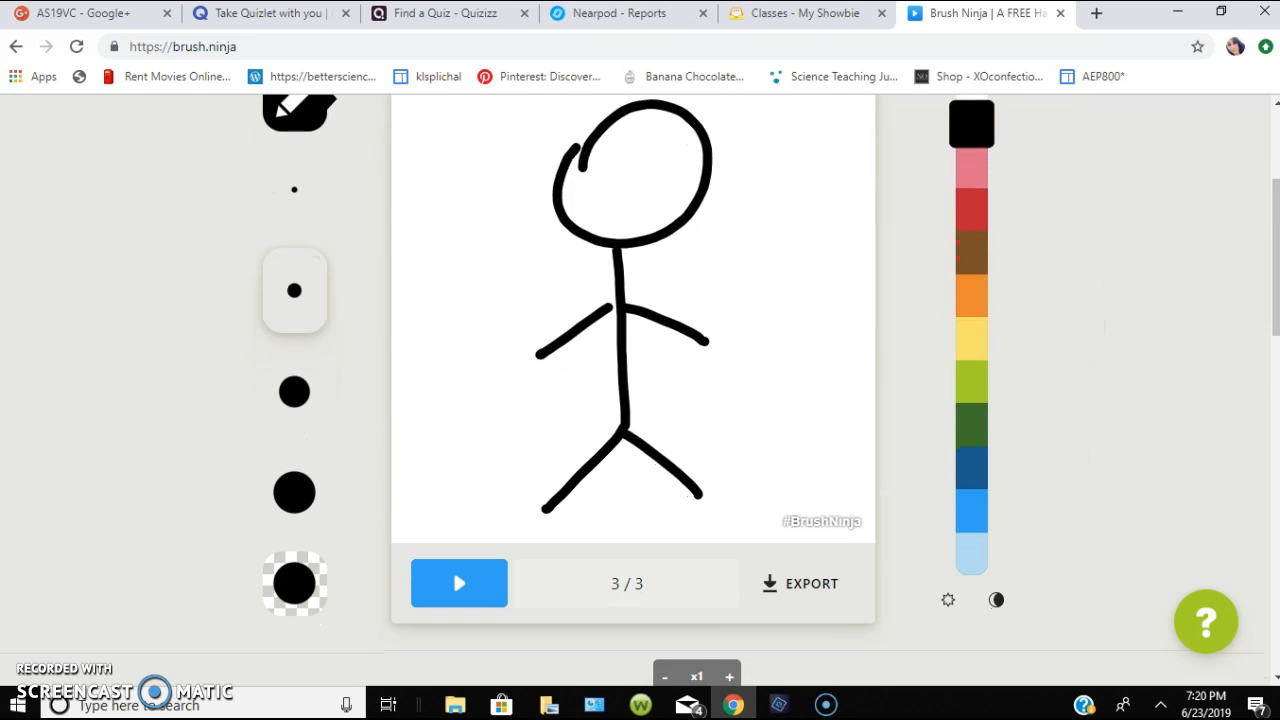
{"action": "mouse_move", "coordinate": [656, 154]}
{"action": "left_mouse_down"}
{"action": "mouse_move", "coordinate": [662, 168]}
{"action": "mouse_move", "coordinate": [624, 168]}
{"action": "mouse_move", "coordinate": [668, 186]}
{"action": "left_mouse_up"}
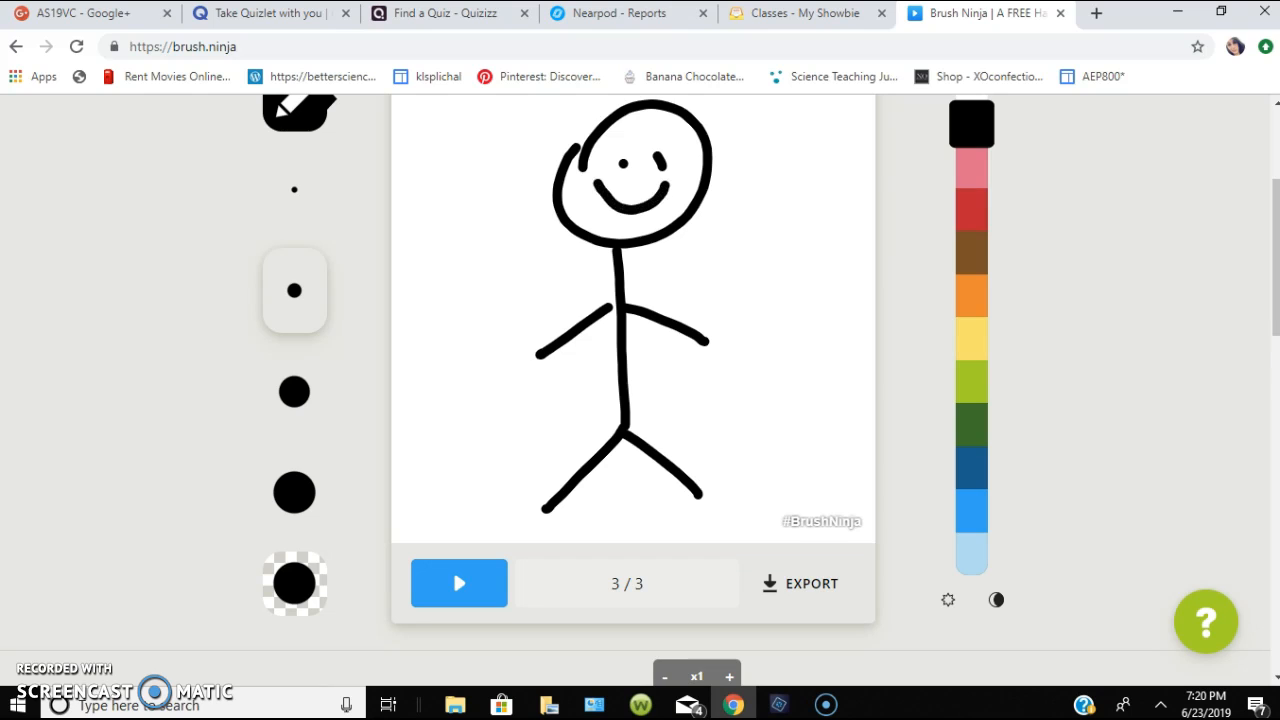
- Open the second frame and add two dot eyes and a smile to the figure's head
{"action": "scroll", "coordinate": [640, 400], "scroll_direction": "down", "scroll_amount": 2}
{"action": "left_click", "coordinate": [569, 571]}
{"action": "scroll", "coordinate": [600, 450], "scroll_direction": "up", "scroll_amount": 2}
{"action": "left_click", "coordinate": [616, 185]}
{"action": "left_click", "coordinate": [667, 191]}
{"action": "left_click_drag", "start_coordinate": [616, 226], "coordinate": [678, 214]}
- Open the first frame and give the figure's head two dot eyes and a smile
{"action": "scroll", "coordinate": [640, 400], "scroll_direction": "down", "scroll_amount": 2}
{"action": "left_click", "coordinate": [440, 640]}
{"action": "scroll", "coordinate": [640, 400], "scroll_direction": "up", "scroll_amount": 2}
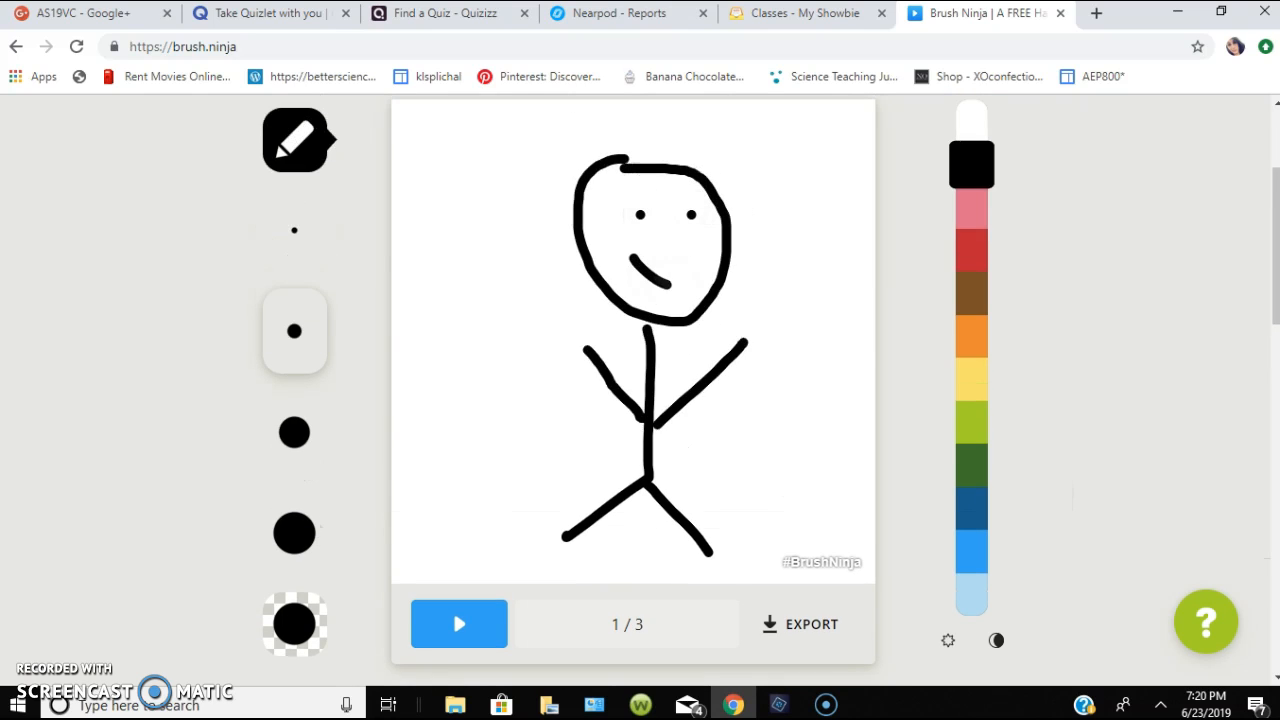
- Play the three-frame animation and watch the stick figure's arm movement on the canvas
{"action": "scroll", "coordinate": [640, 400], "scroll_direction": "down", "scroll_amount": 2}
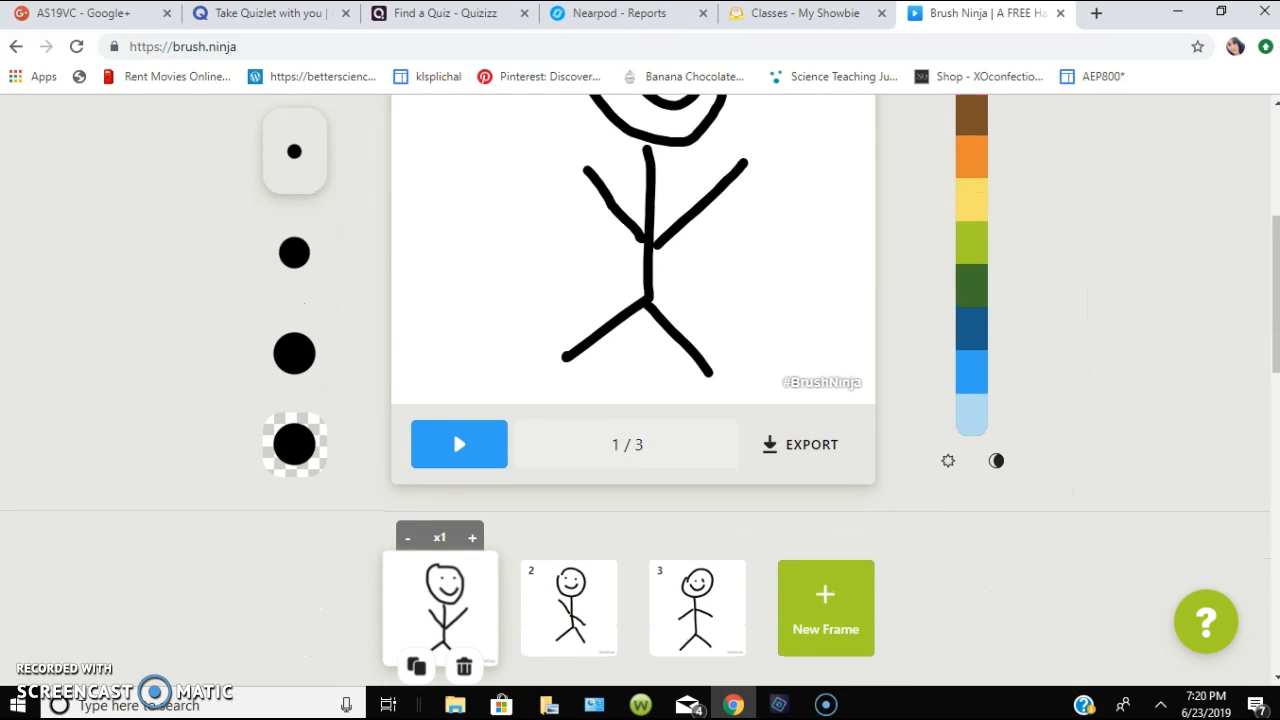
{"action": "left_click", "coordinate": [453, 430]}
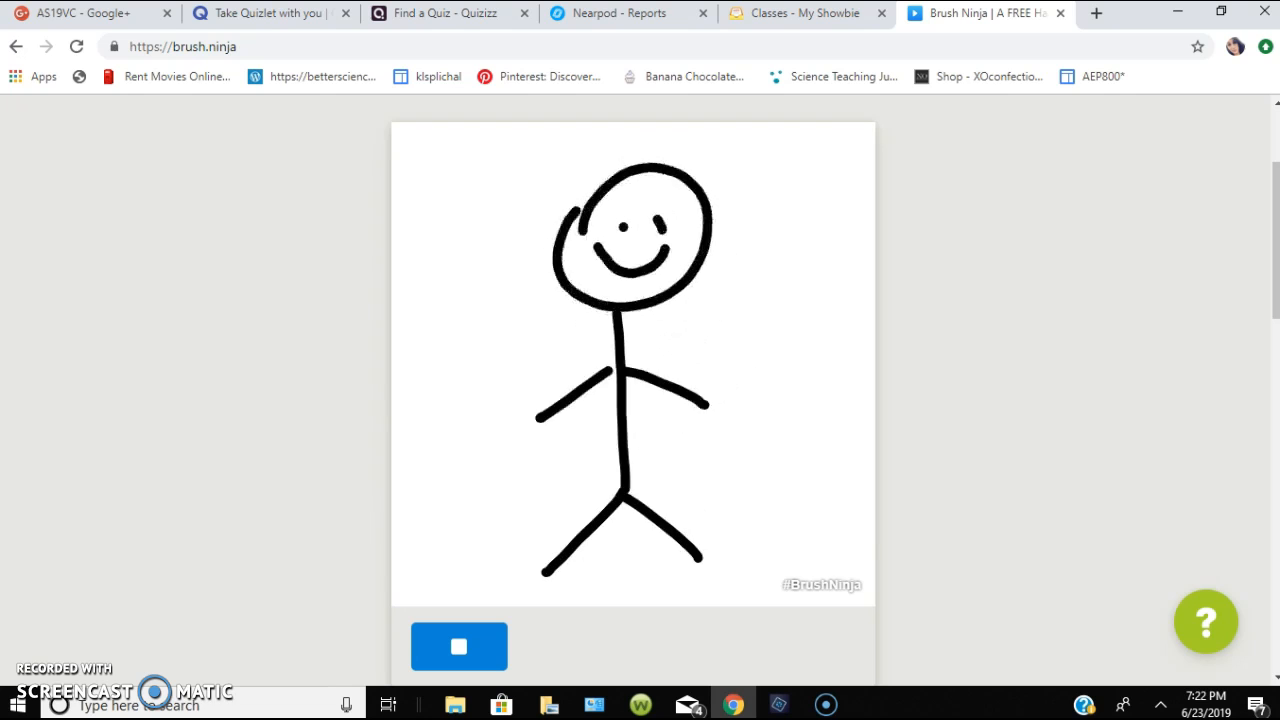
{"action": "scroll", "coordinate": [640, 400], "scroll_direction": "down", "scroll_amount": 2}
{"action": "scroll", "coordinate": [640, 400], "scroll_direction": "up", "scroll_amount": 2}
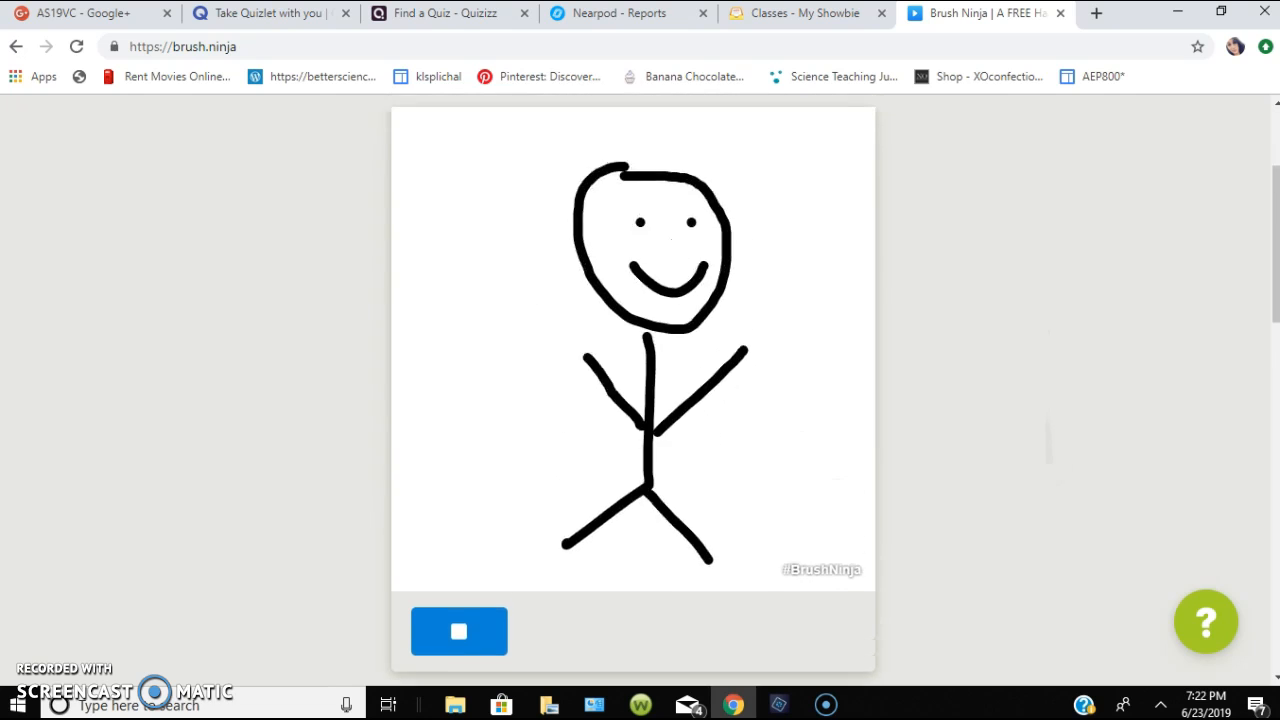